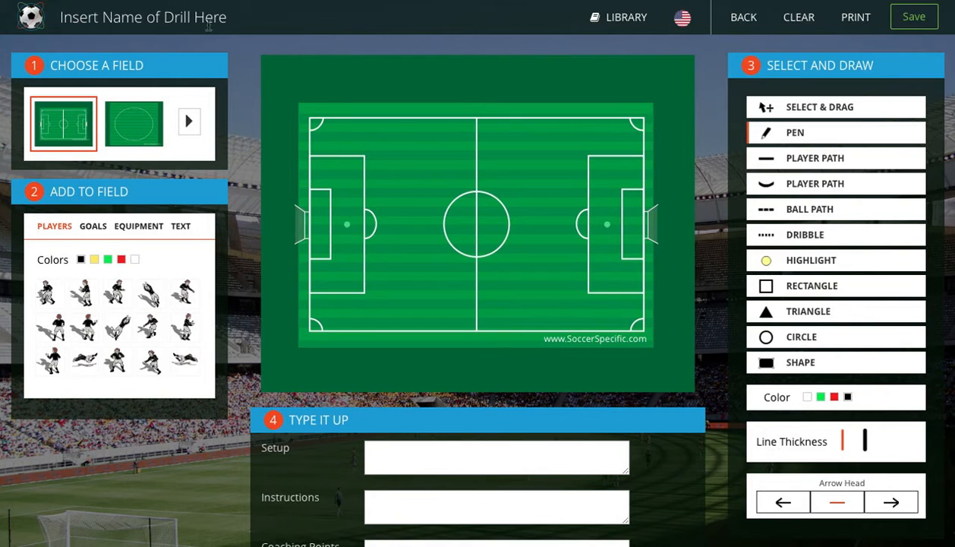
# Name the drill "Passing Drill 1"
pyautogui.moveTo(227, 17); pyautogui.dragTo(54, 13)
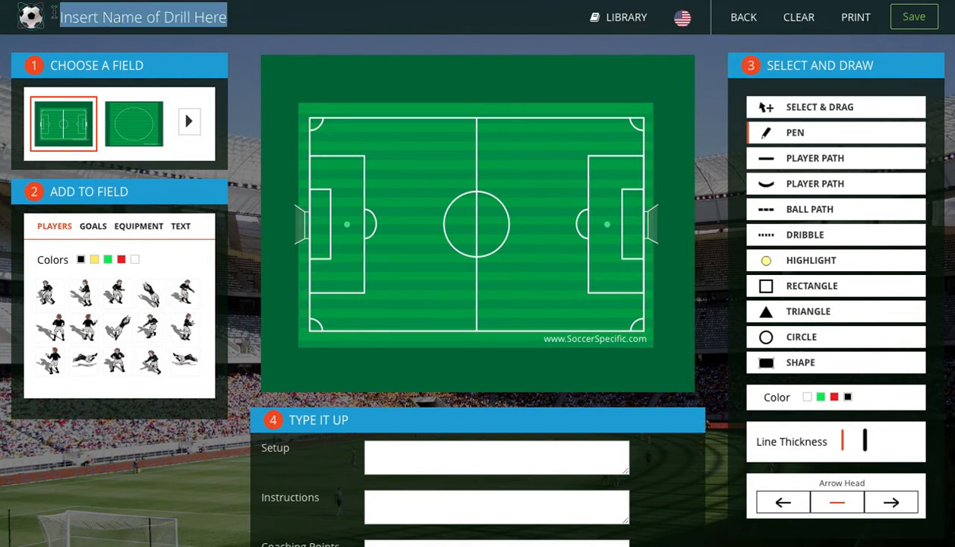
pyautogui.write('Passing Drill 1')
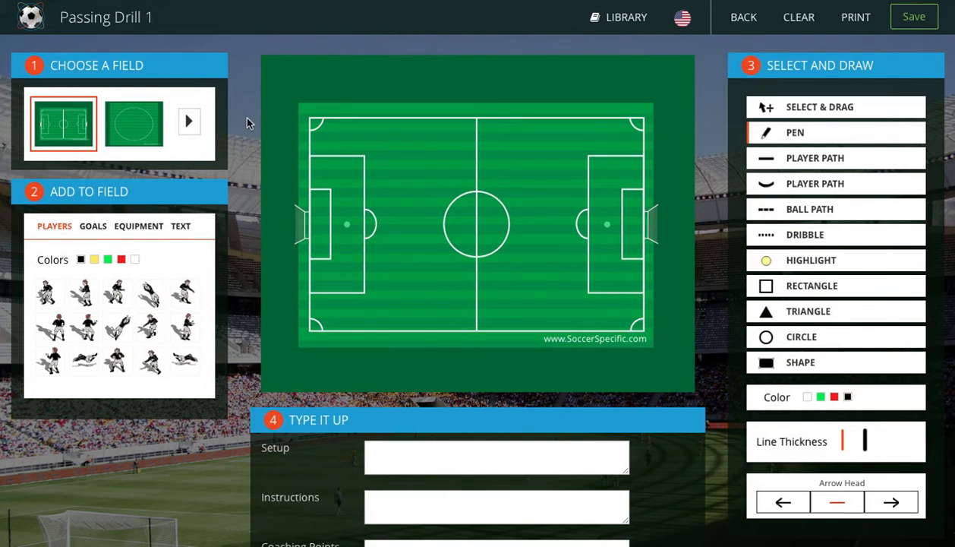
# Set the field to the perspective half pitch with the goal and stand at the far end
pyautogui.click(192, 122)
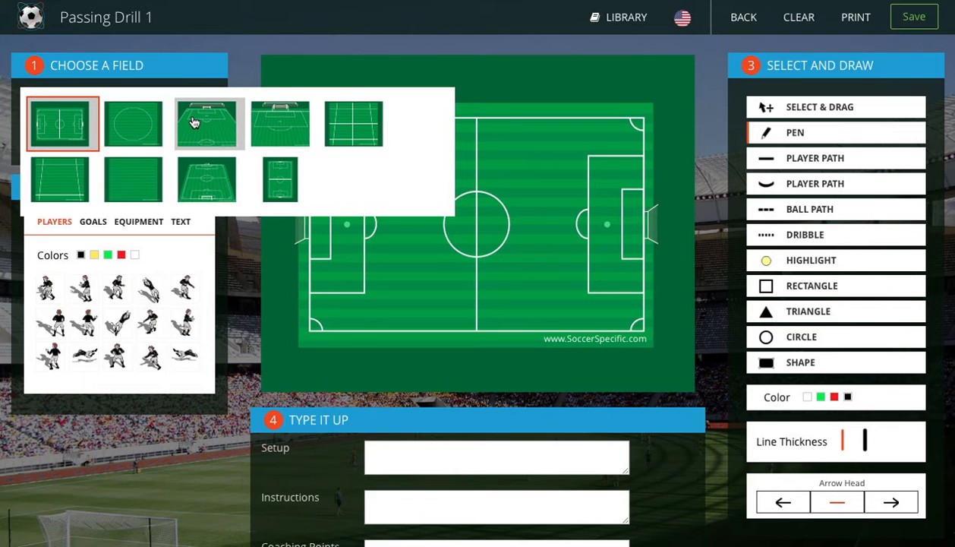
pyautogui.click(218, 194)
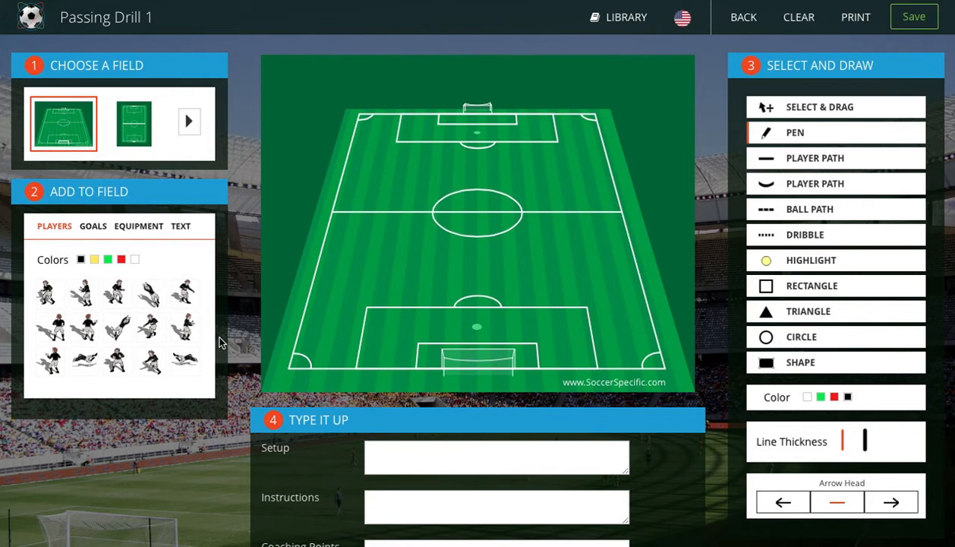
pyautogui.click(189, 122)
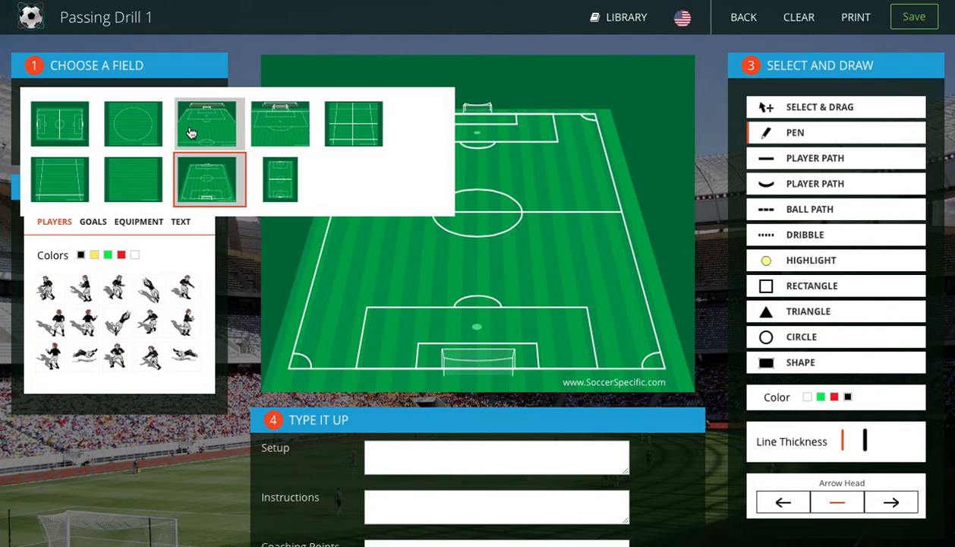
pyautogui.click(191, 133)
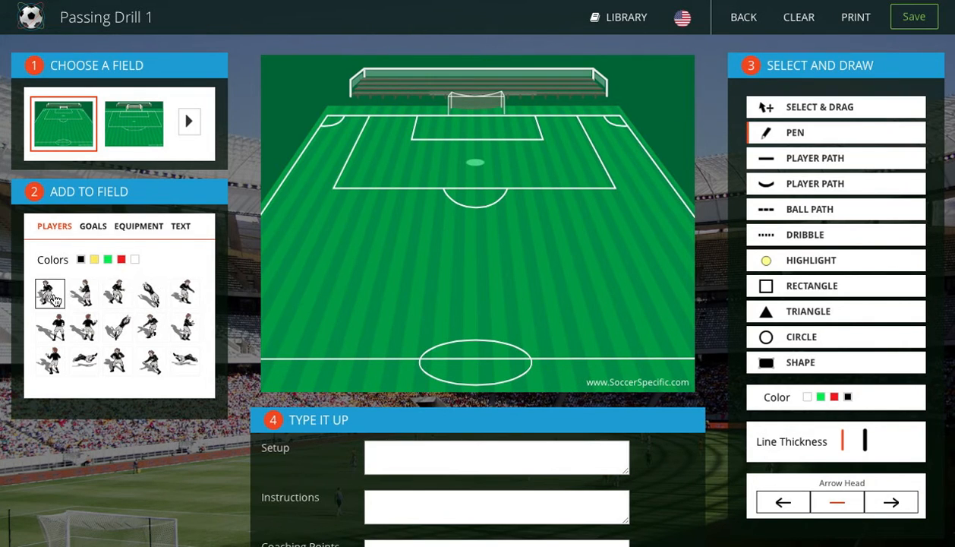
# Place six black players in and along the edge of the far penalty area
pyautogui.moveTo(49, 295); pyautogui.dragTo(564, 141)
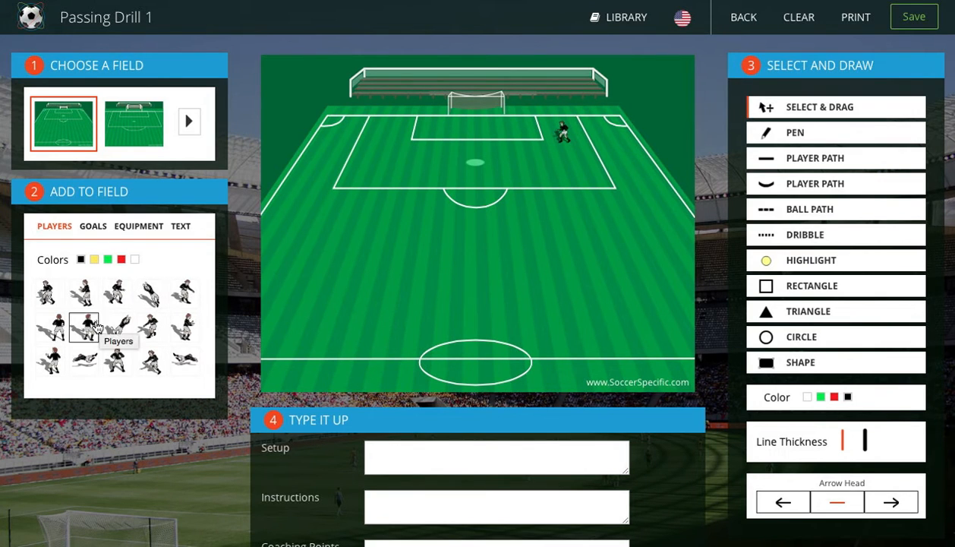
pyautogui.moveTo(114, 295); pyautogui.dragTo(426, 144)
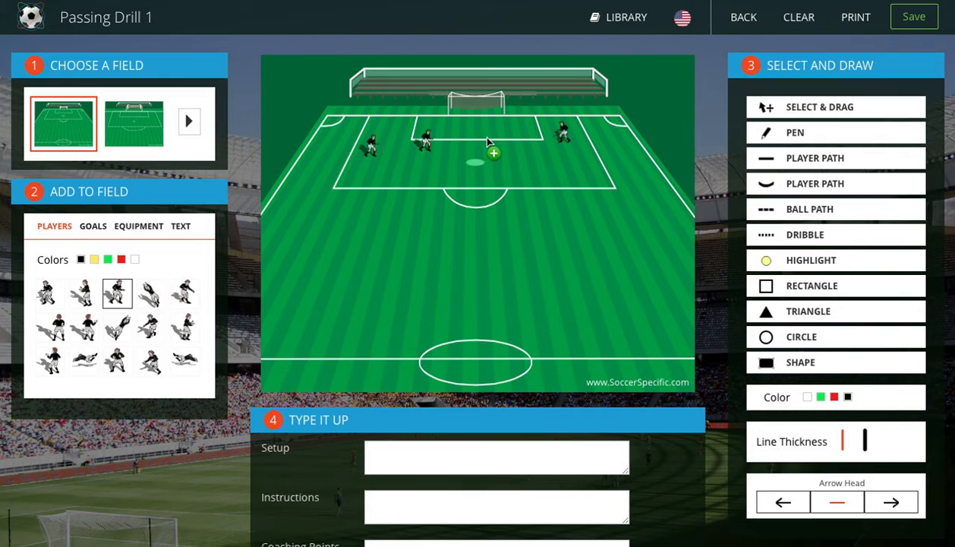
pyautogui.click(534, 157)
pyautogui.click(586, 180)
# Add four yellow players in a row across the pitch between the penalty area and the halfway line
pyautogui.click(95, 260)
pyautogui.click(83, 326)
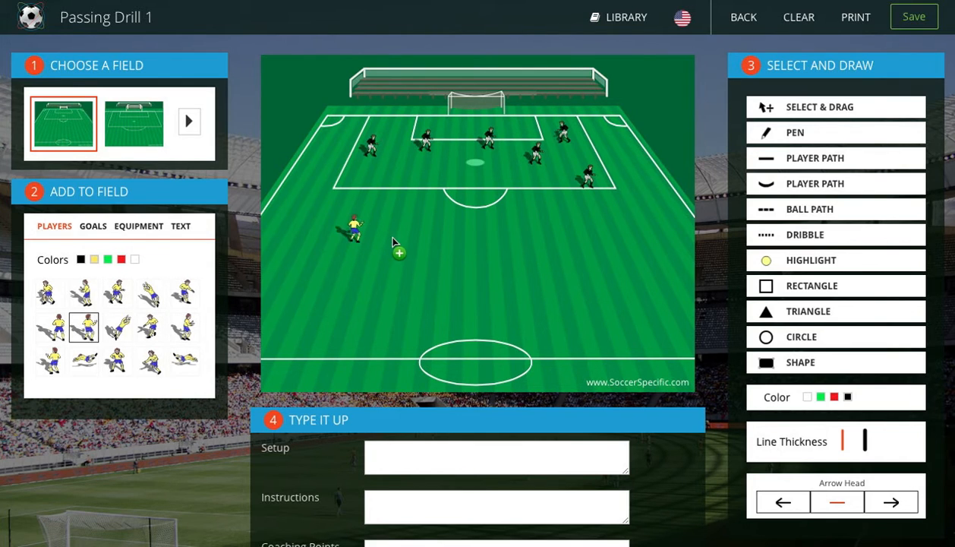
pyautogui.click(500, 243)
# Place a large front-facing goal in the centre circle on the halfway line
pyautogui.click(98, 227)
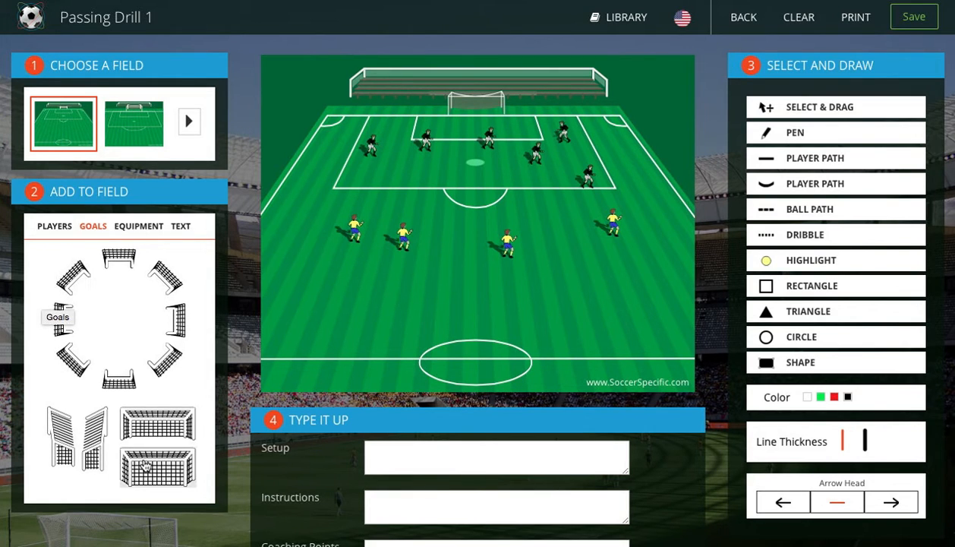
pyautogui.moveTo(147, 464); pyautogui.dragTo(474, 351)
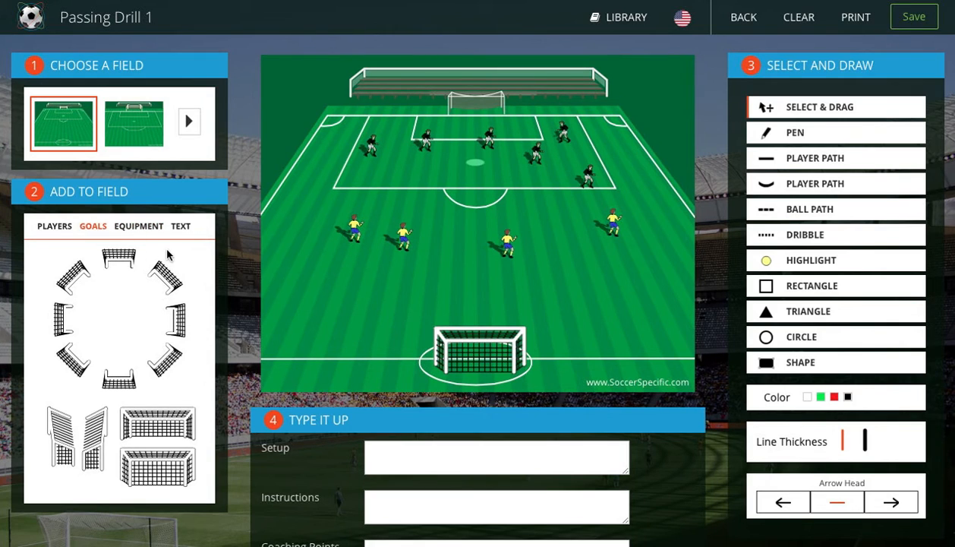
# Add a ball bag beside the leftmost yellow player and a single ball beside the second yellow player
pyautogui.click(141, 227)
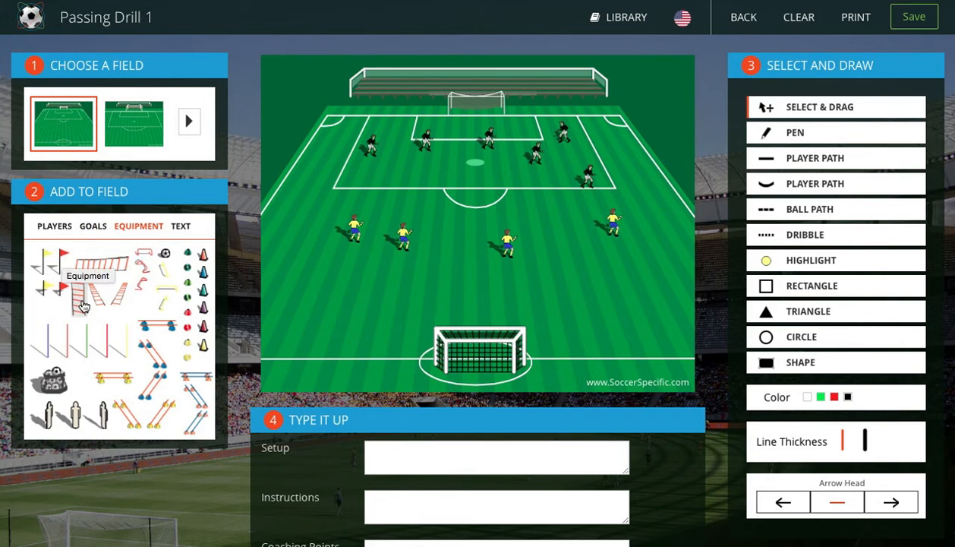
pyautogui.moveTo(53, 382); pyautogui.dragTo(298, 212)
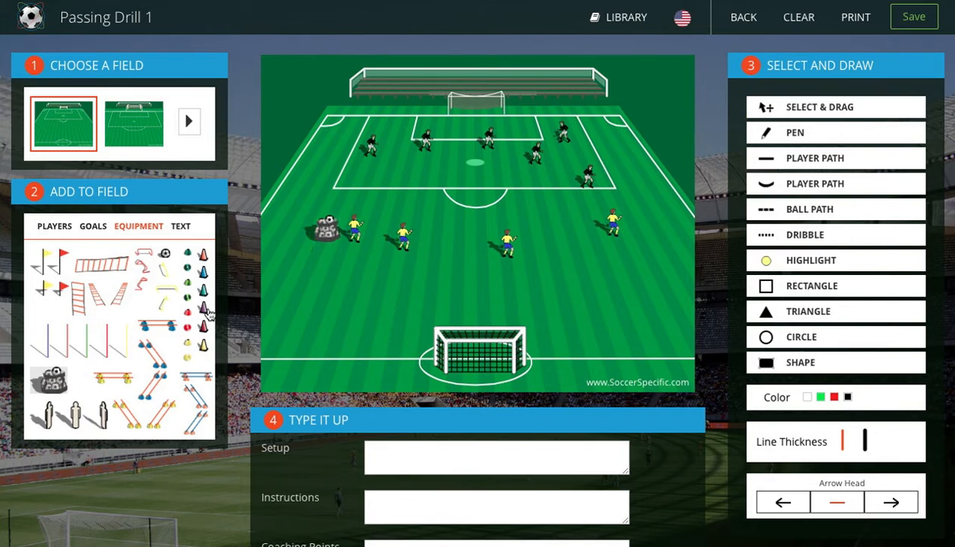
pyautogui.moveTo(166, 252); pyautogui.dragTo(429, 237)
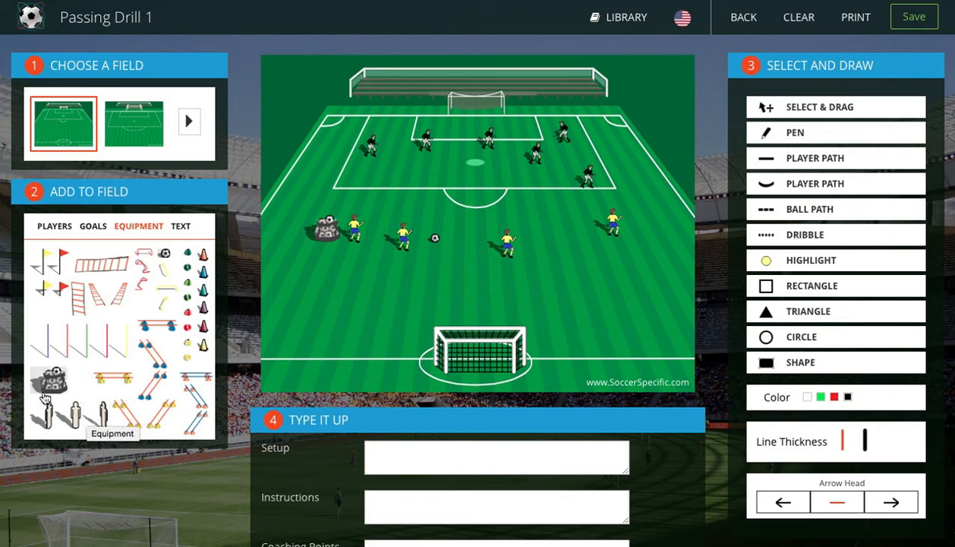
# Add a text box reading "On Field Instructions" between the yellow players and the near goal
pyautogui.click(182, 227)
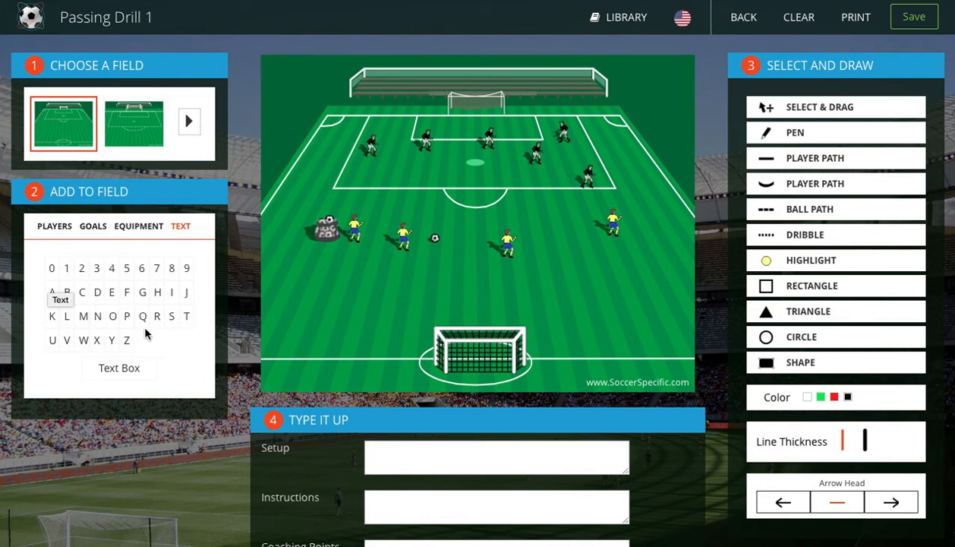
pyautogui.moveTo(133, 370); pyautogui.dragTo(411, 268)
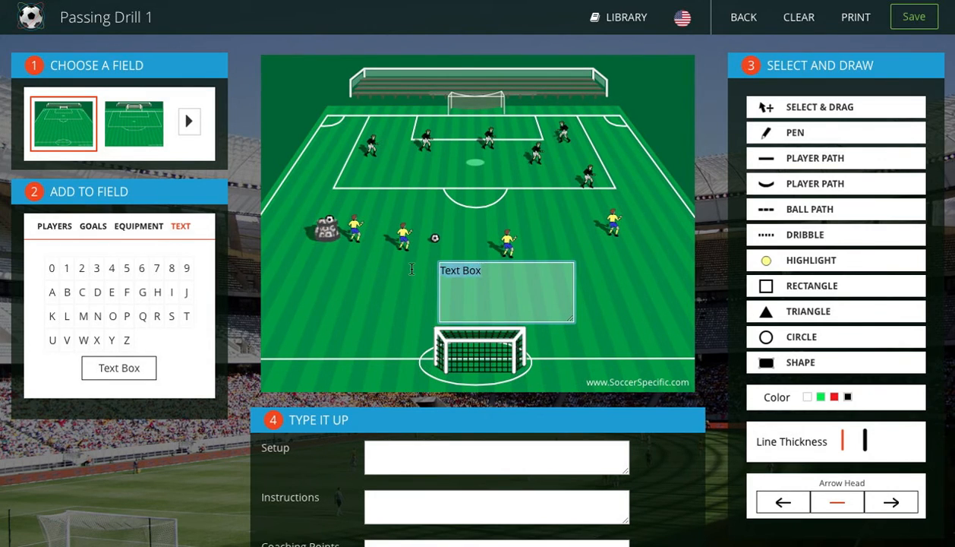
pyautogui.write('On Field Instructions')
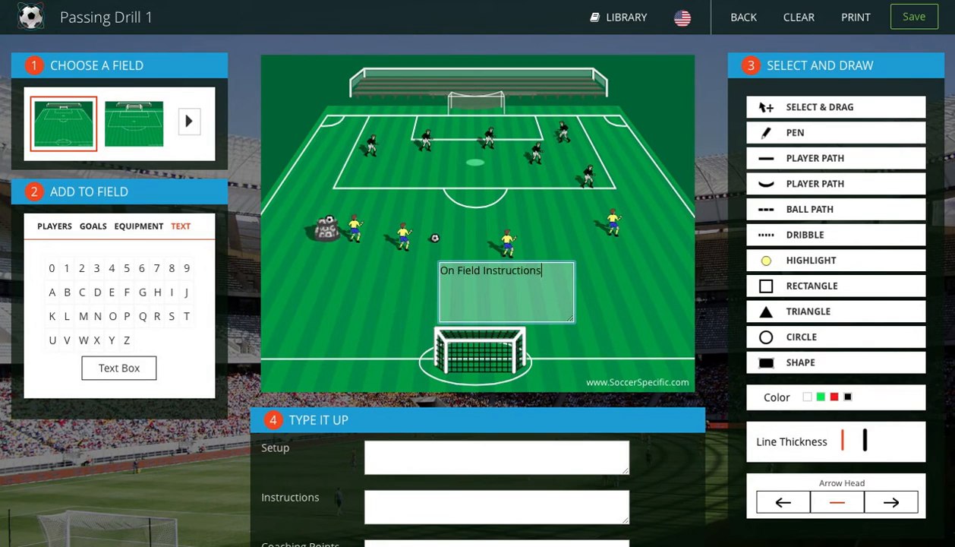
pyautogui.click(699, 325)
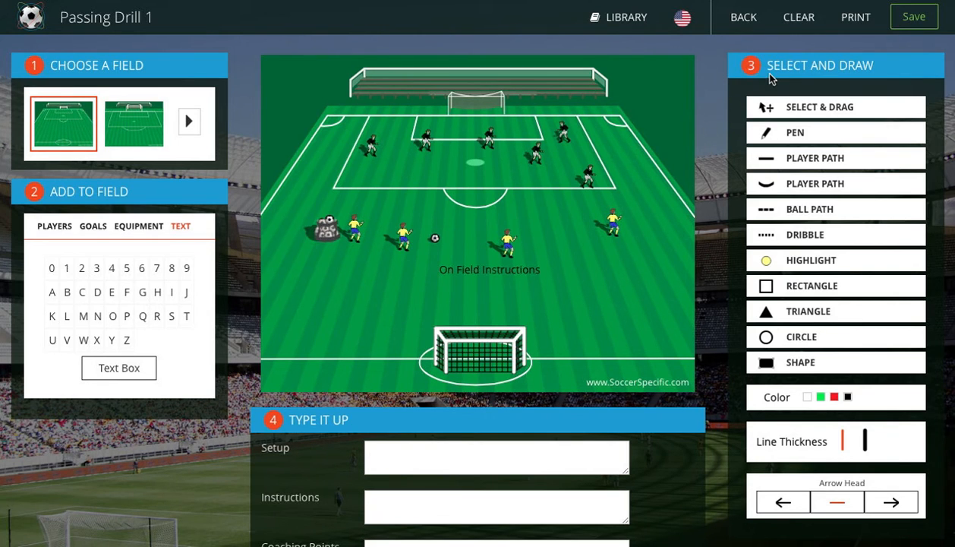
# Move the "On Field Instructions" text beside the near goal and delete it
pyautogui.click(784, 114)
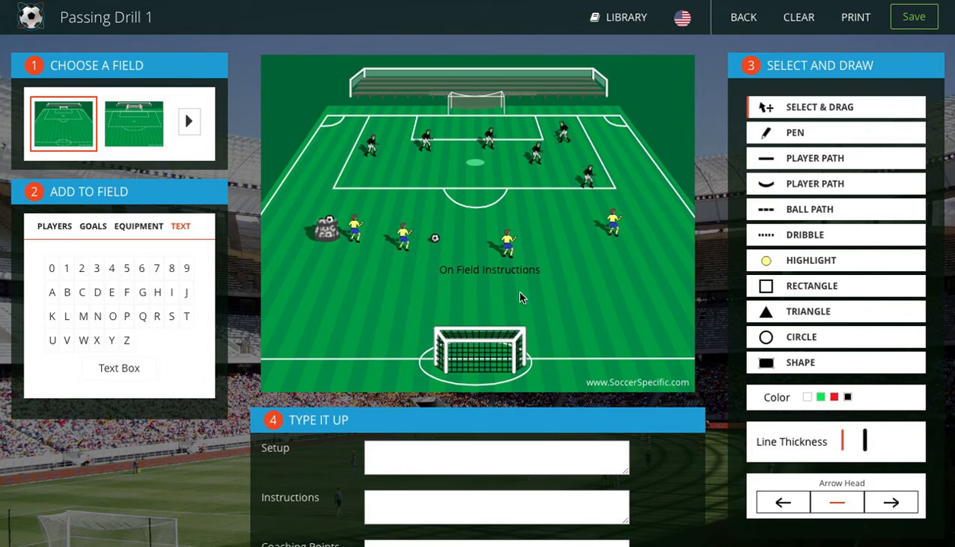
pyautogui.moveTo(513, 266); pyautogui.dragTo(369, 348)
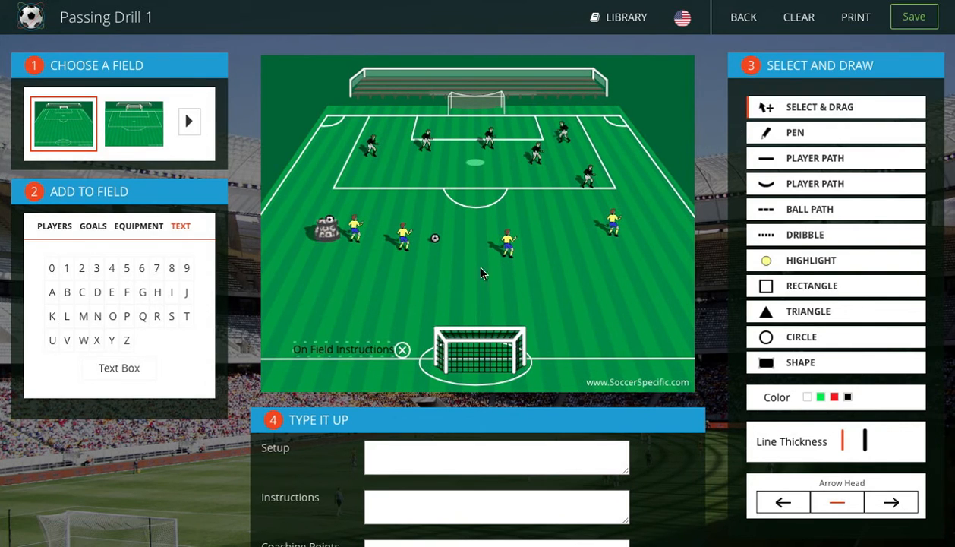
pyautogui.click(402, 350)
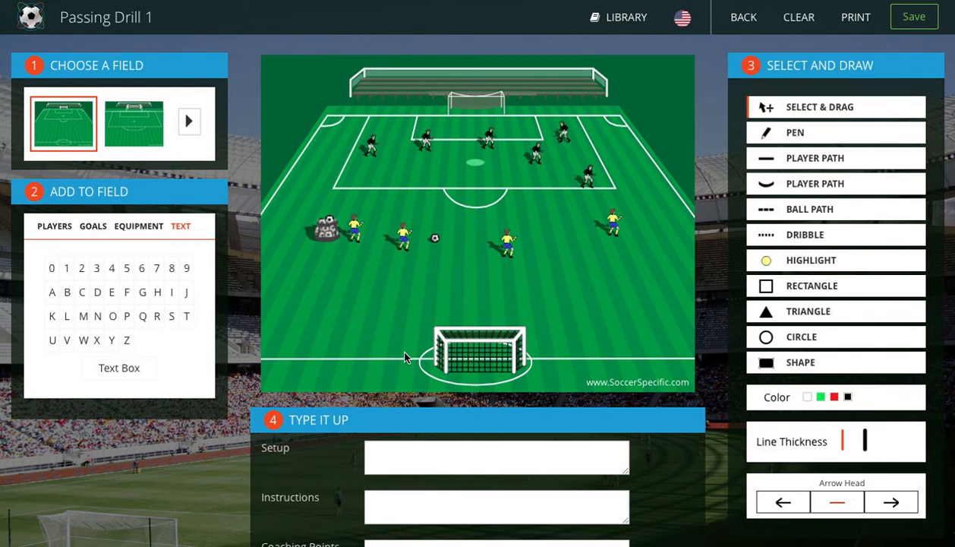
# Pull the black player just right of the penalty spot out of the penalty area and delete it
pyautogui.click(538, 155)
pyautogui.moveTo(537, 155); pyautogui.dragTo(655, 150)
pyautogui.click(647, 145)
# Draw a looping freehand pen line in black and a second one in green between the yellow players and the near goal
pyautogui.click(798, 135)
pyautogui.click(798, 135)
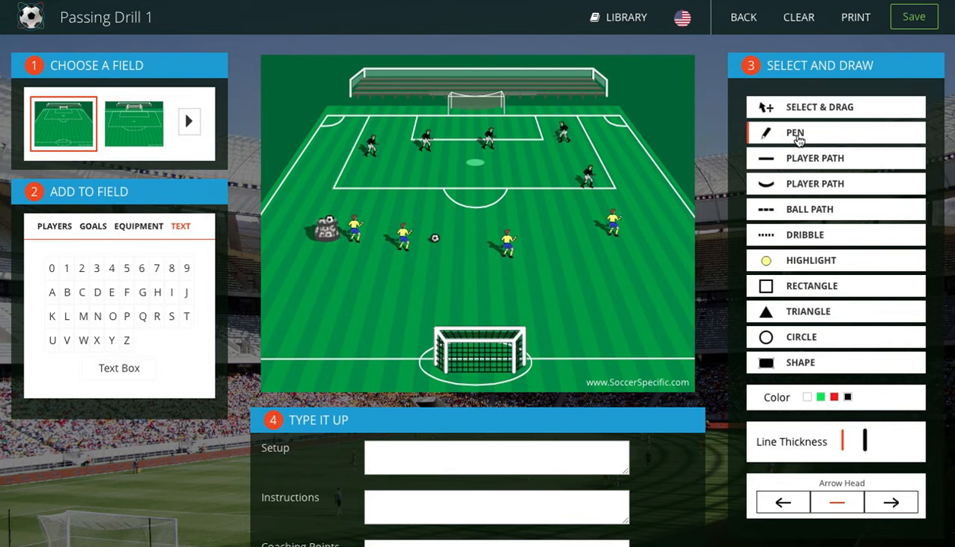
pyautogui.moveTo(559, 230)
pyautogui.mouseDown()
pyautogui.moveTo(567, 266)
pyautogui.moveTo(627, 359)
pyautogui.mouseUp()
pyautogui.click(822, 397)
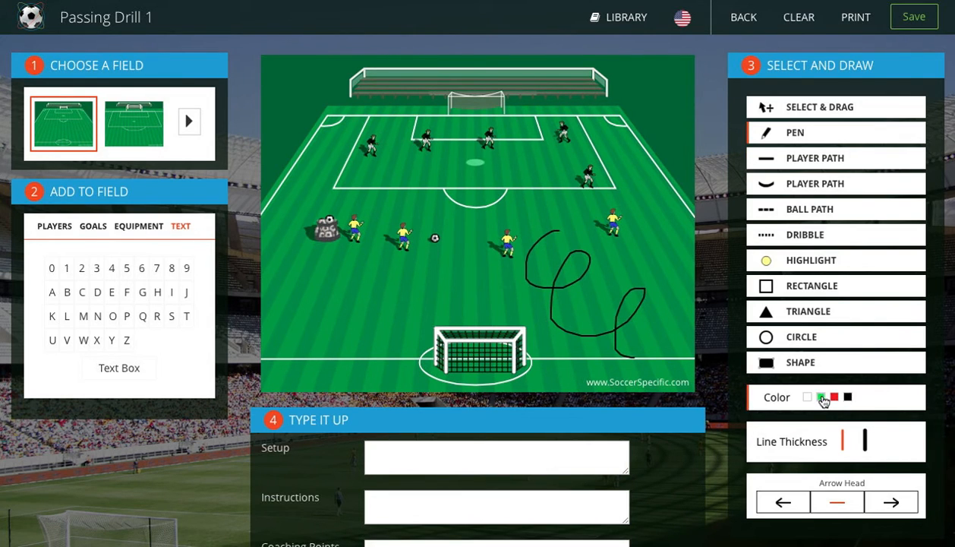
pyautogui.moveTo(546, 237)
pyautogui.mouseDown()
pyautogui.moveTo(604, 265)
pyautogui.moveTo(644, 300)
pyautogui.moveTo(632, 363)
pyautogui.mouseUp()
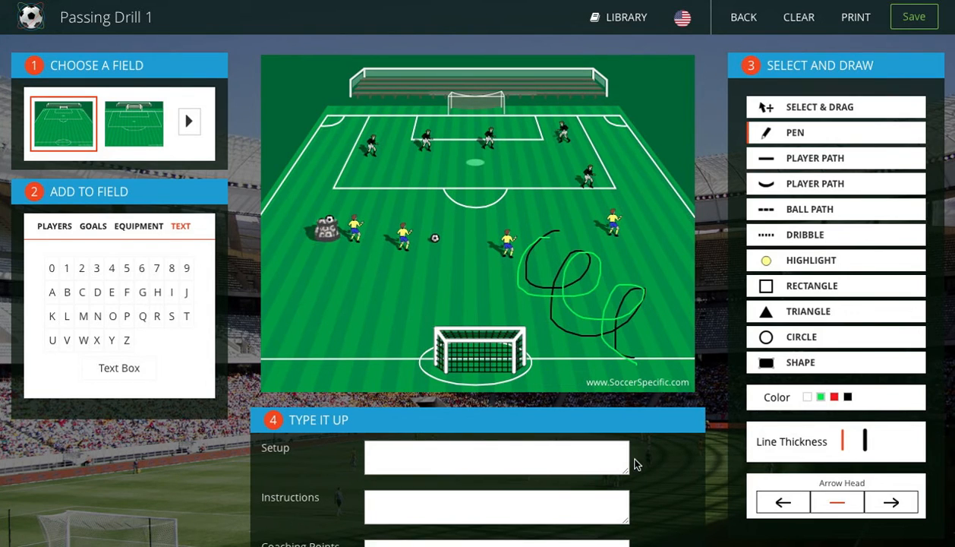
# Delete the green and black freehand pen lines from the field
pyautogui.click(779, 107)
pyautogui.click(593, 259)
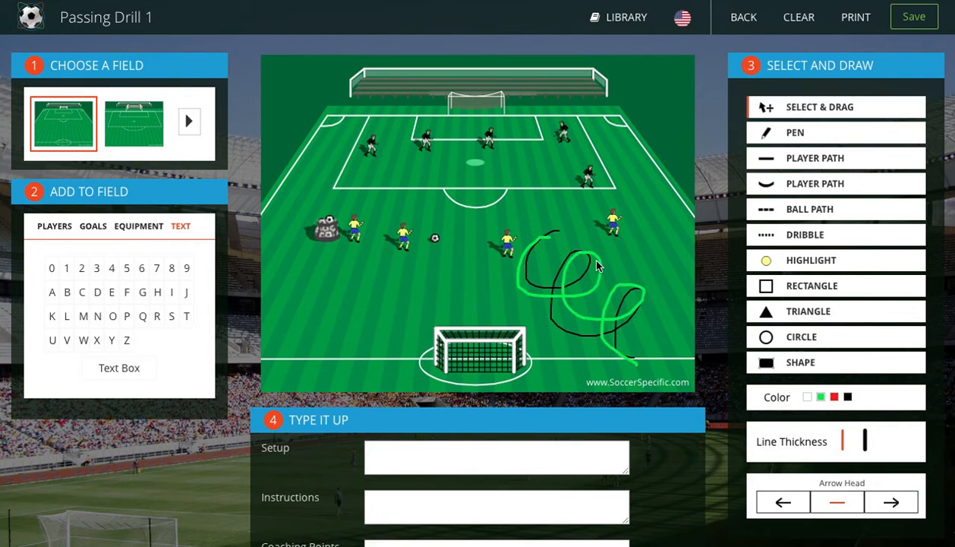
pyautogui.click(653, 247)
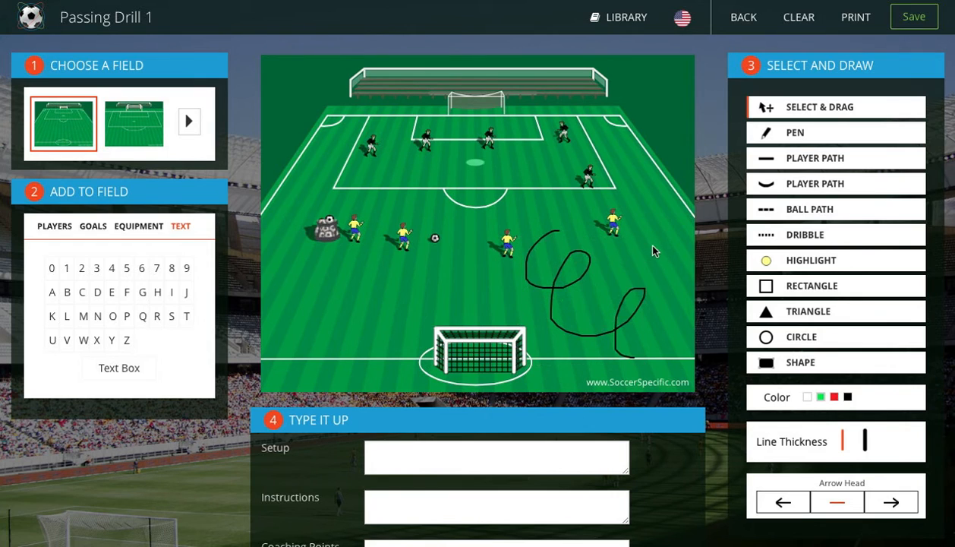
pyautogui.click(590, 261)
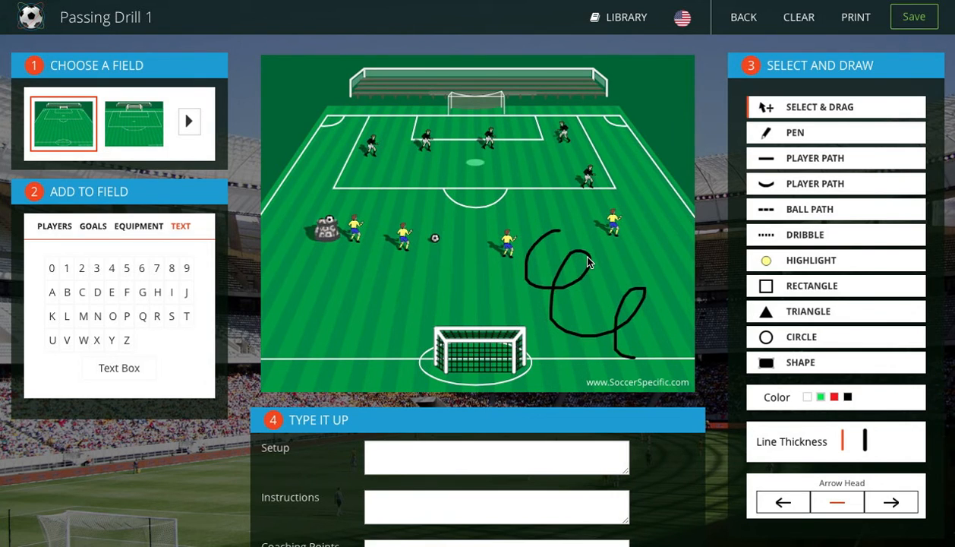
pyautogui.click(653, 238)
pyautogui.moveTo(664, 517)
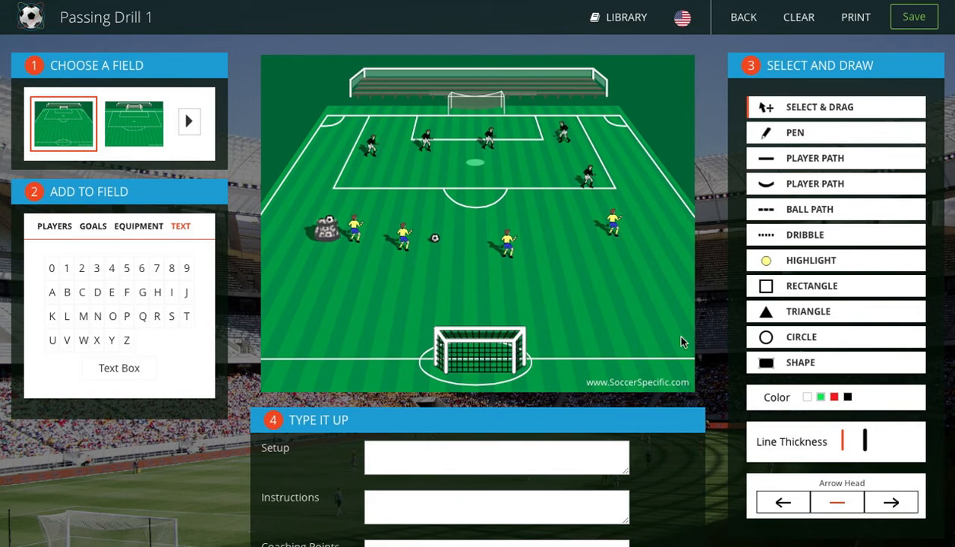
# Draw a straight green player path below the yellow players and two curved ones linking the yellow players with the penalty area
pyautogui.click(798, 165)
pyautogui.moveTo(493, 275); pyautogui.dragTo(666, 267)
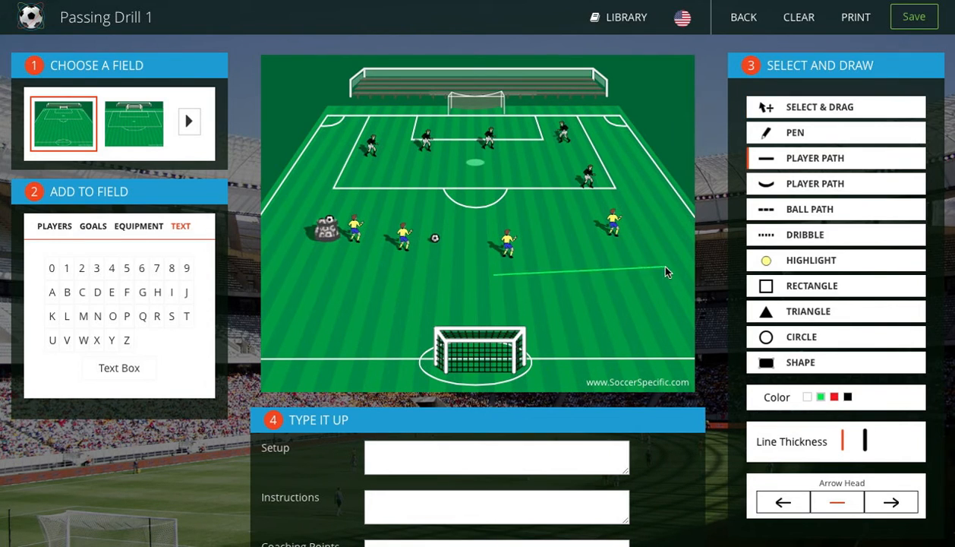
pyautogui.click(763, 186)
pyautogui.moveTo(415, 243); pyautogui.dragTo(434, 154)
pyautogui.moveTo(543, 138)
pyautogui.mouseDown()
pyautogui.moveTo(487, 178)
pyautogui.moveTo(496, 231)
pyautogui.mouseUp()
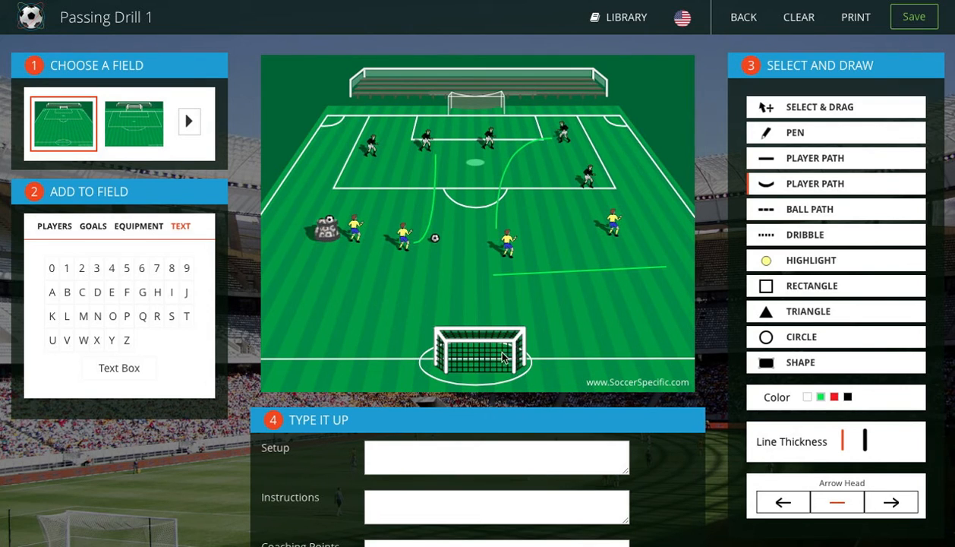
# Draw a black dashed ball path and a red dotted dribble line below the straight green player path
pyautogui.click(778, 217)
pyautogui.moveTo(490, 286); pyautogui.dragTo(682, 279)
pyautogui.click(782, 236)
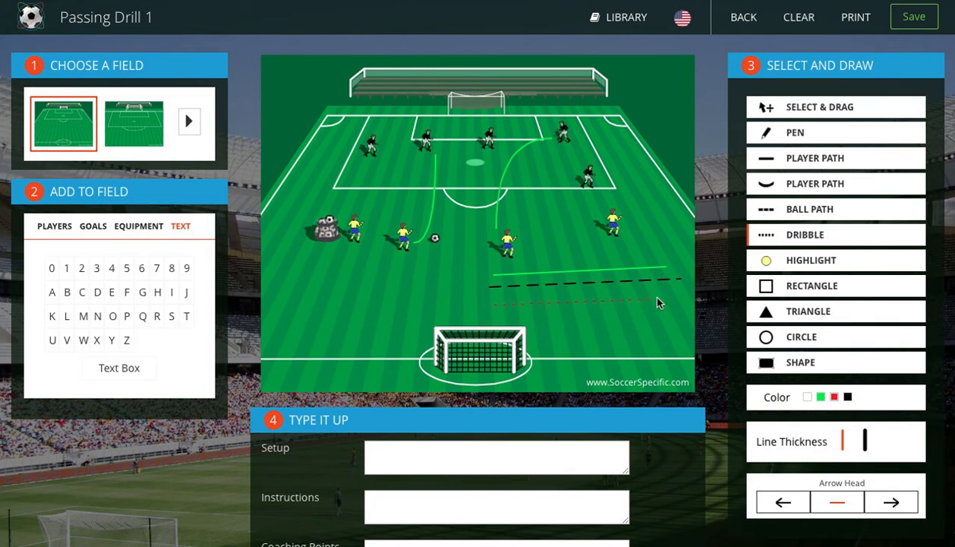
# Highlight the black player at the penalty area's right corner and frame the leftmost yellow player and ball bag with a red rectangle
pyautogui.click(771, 261)
pyautogui.click(584, 173)
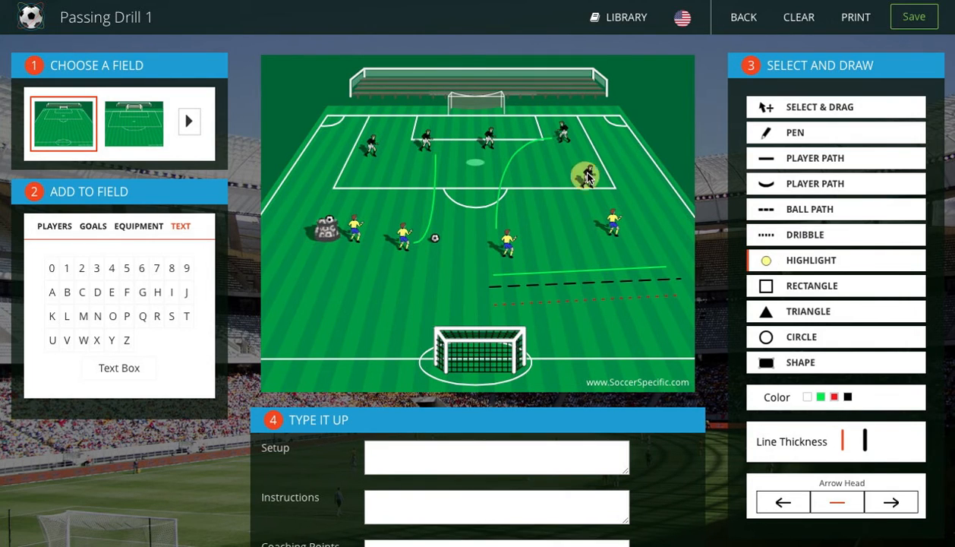
pyautogui.click(790, 285)
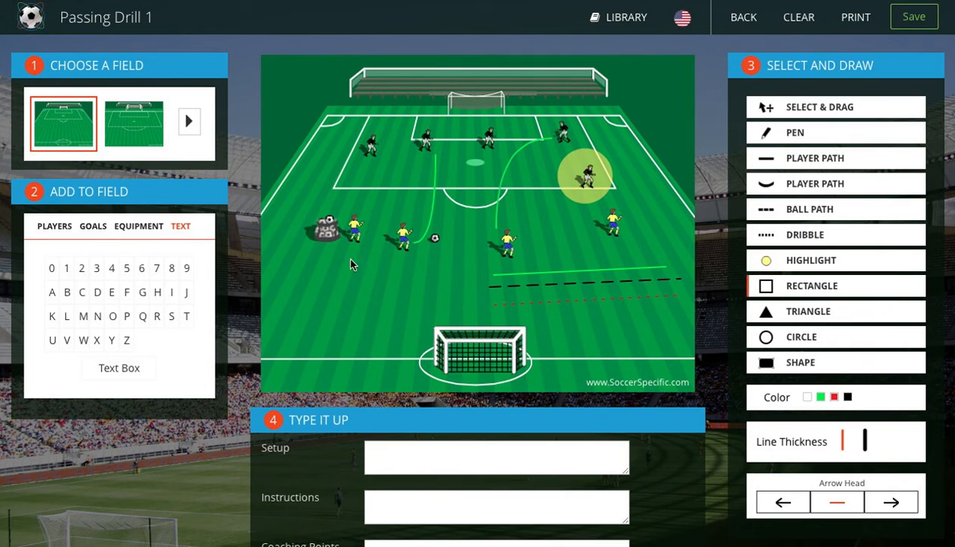
pyautogui.moveTo(311, 188); pyautogui.dragTo(377, 280)
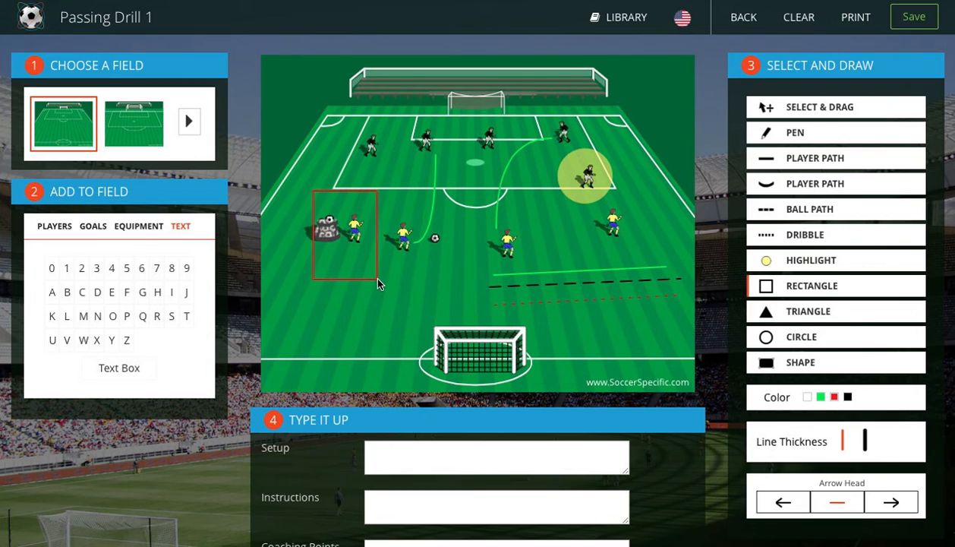
# Draw a filled red triangle over the third yellow player and a red circle around the rightmost black player near the far goal
pyautogui.click(808, 311)
pyautogui.moveTo(491, 212); pyautogui.dragTo(546, 282)
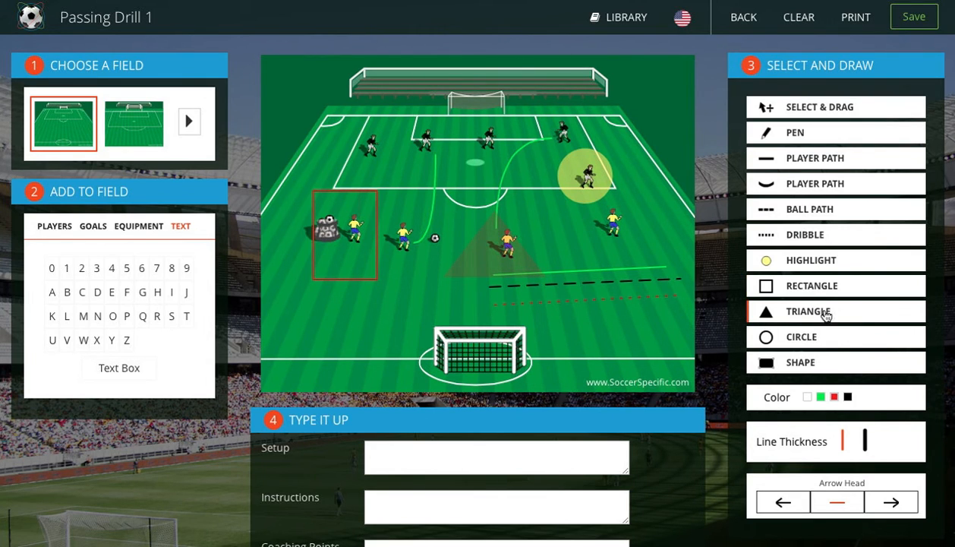
pyautogui.click(811, 337)
pyautogui.moveTo(544, 116); pyautogui.dragTo(591, 165)
# Draw a filled four-cornered shape from the far stand into the penalty area and reshape it by moving its corners toward the far goal
pyautogui.click(810, 368)
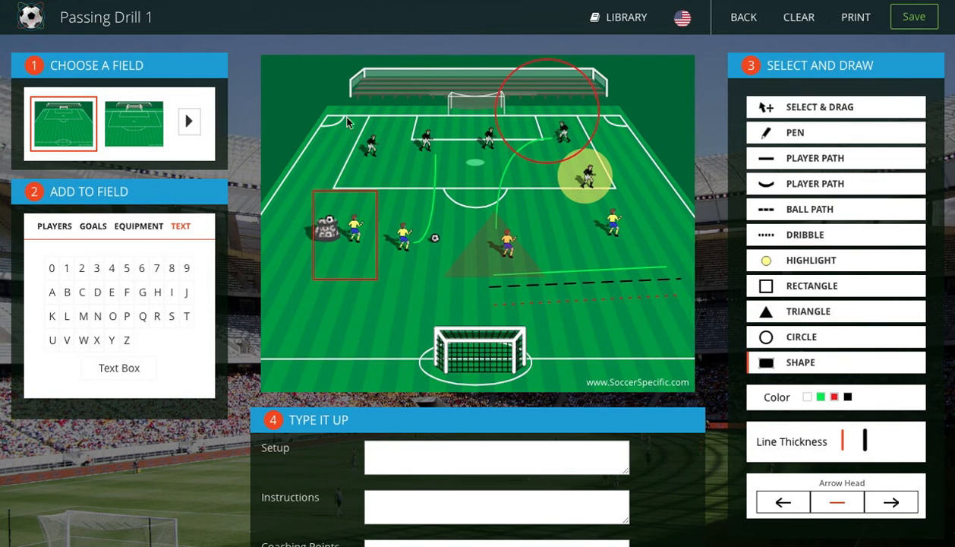
pyautogui.moveTo(346, 97); pyautogui.dragTo(502, 219)
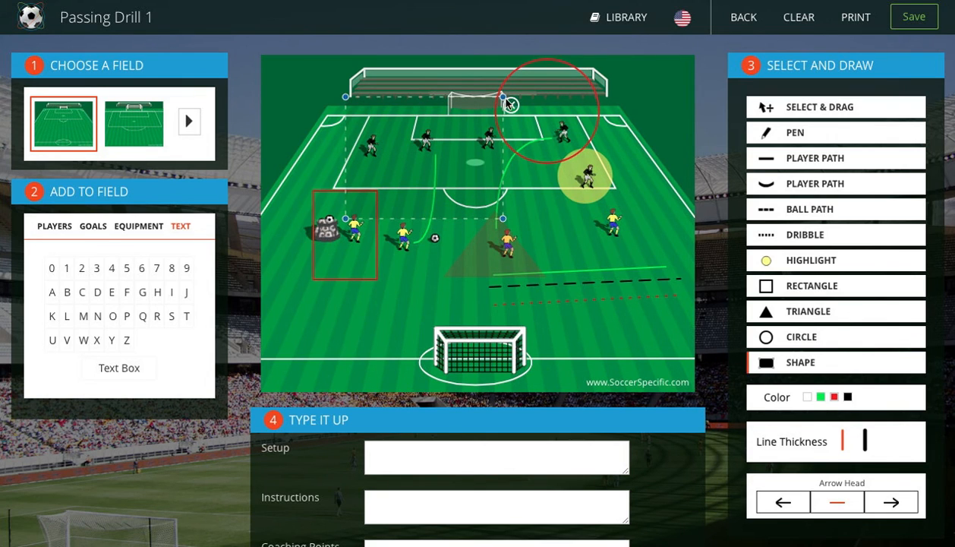
pyautogui.moveTo(502, 97); pyautogui.dragTo(446, 148)
pyautogui.moveTo(346, 219); pyautogui.dragTo(408, 77)
pyautogui.moveTo(447, 150); pyautogui.dragTo(477, 110)
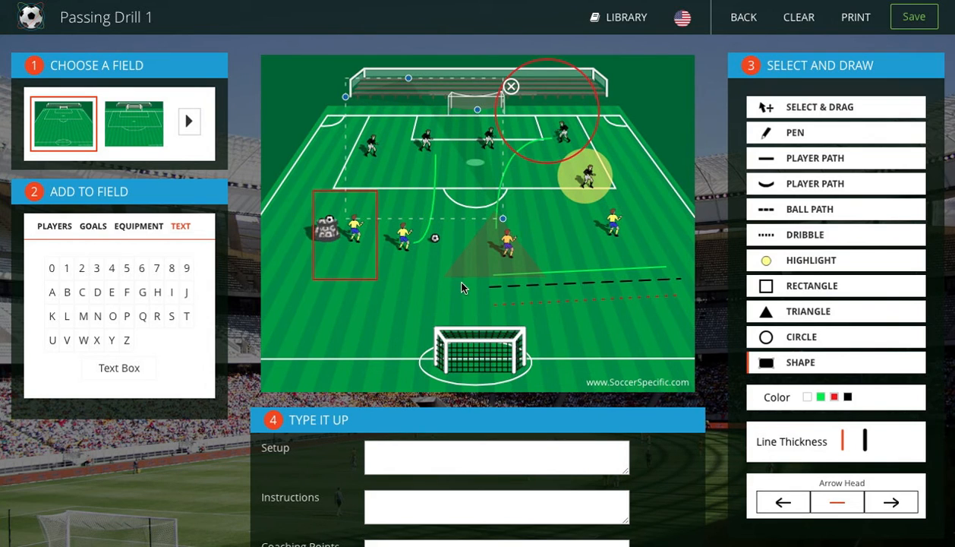
pyautogui.click(556, 246)
# Draw two thick green straight player paths above the near goal, the lower with a left arrowhead and the upper with a right arrowhead
pyautogui.click(844, 450)
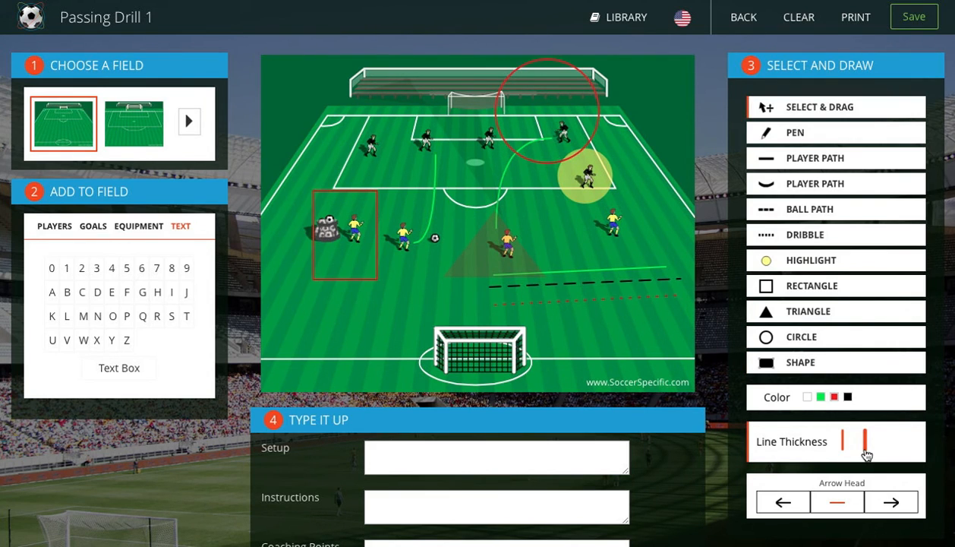
pyautogui.click(865, 454)
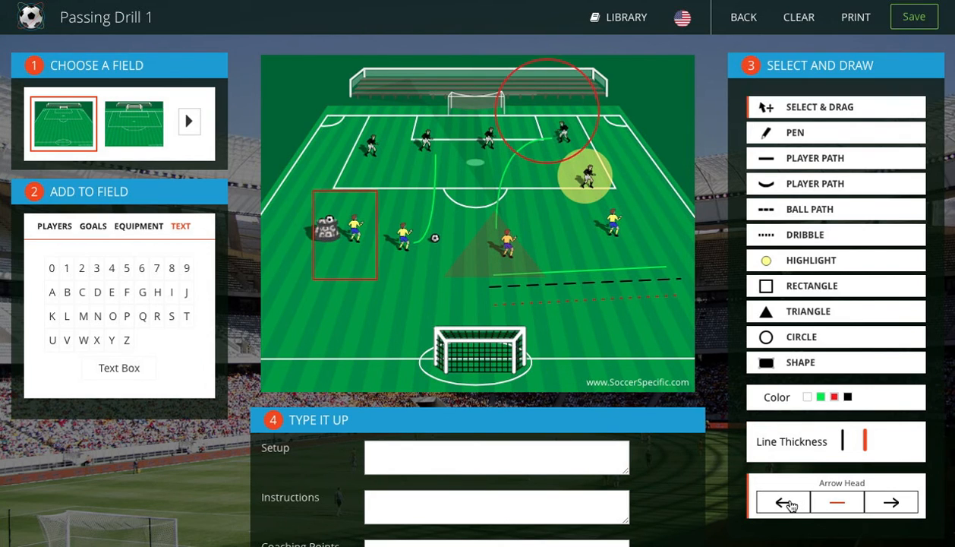
pyautogui.click(826, 158)
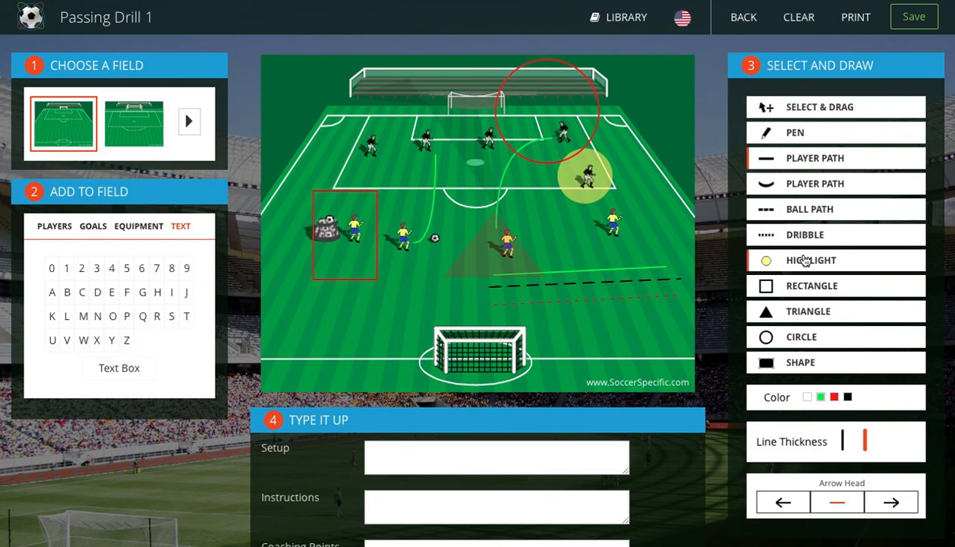
pyautogui.click(786, 505)
pyautogui.moveTo(444, 312); pyautogui.dragTo(667, 318)
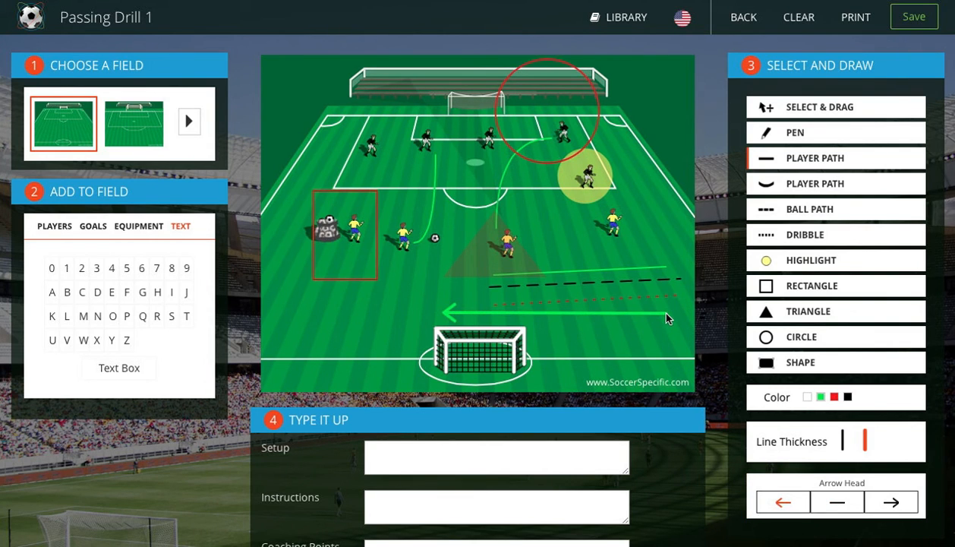
pyautogui.click(892, 502)
pyautogui.moveTo(456, 297); pyautogui.dragTo(681, 300)
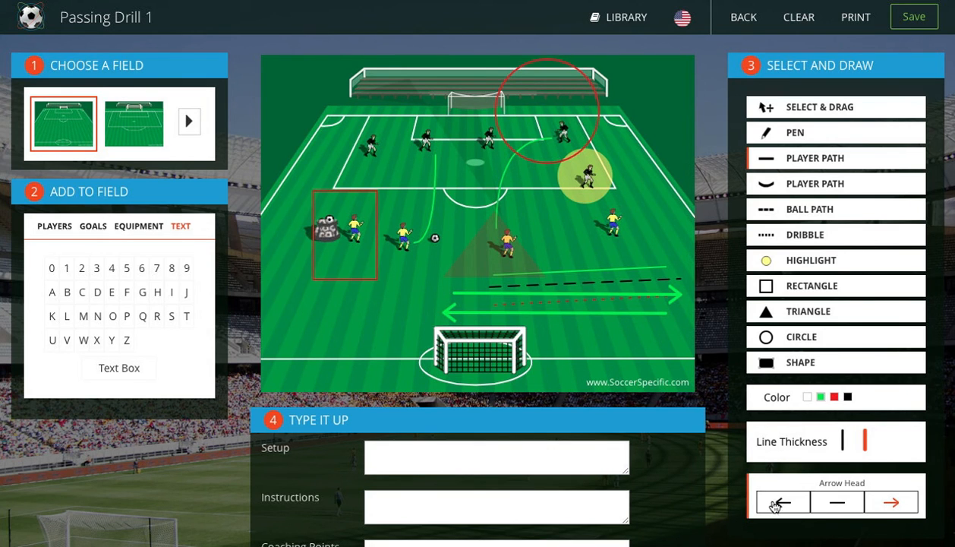
# Enter "11 players. Half field drill." as the drill's setup text
pyautogui.scroll(-1, 605, 387)
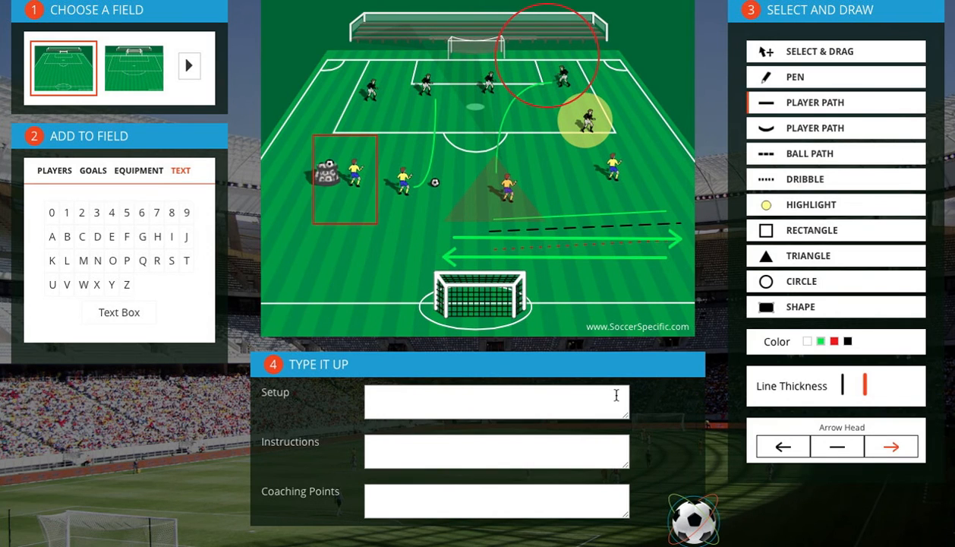
pyautogui.click(516, 399)
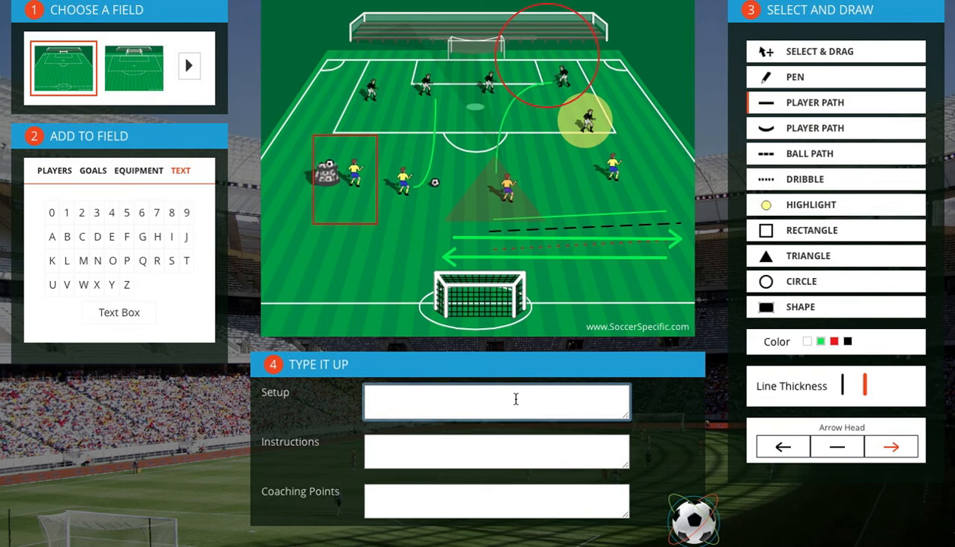
pyautogui.write('11 players. Half field drill.')
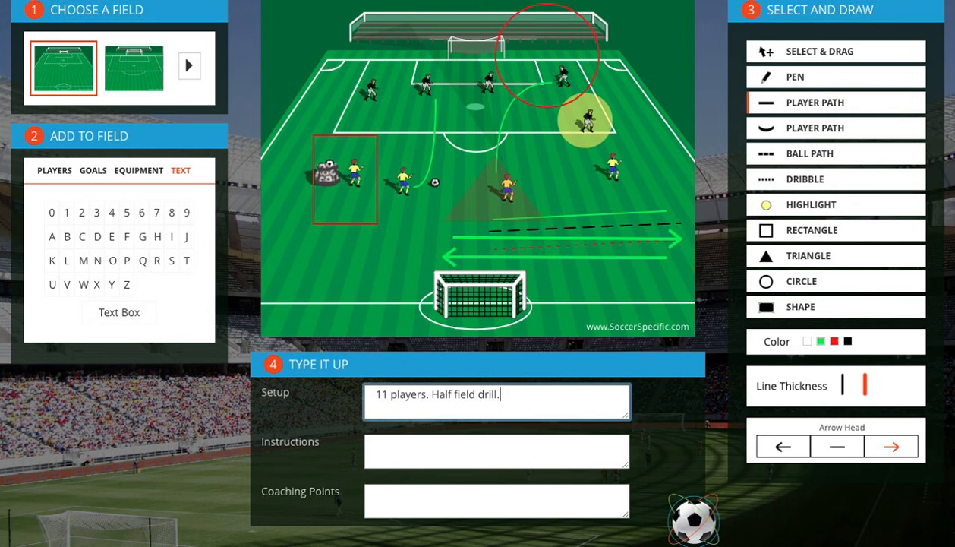
# Enter "Player A passes to B." as the drill's instructions
pyautogui.press('Tab')
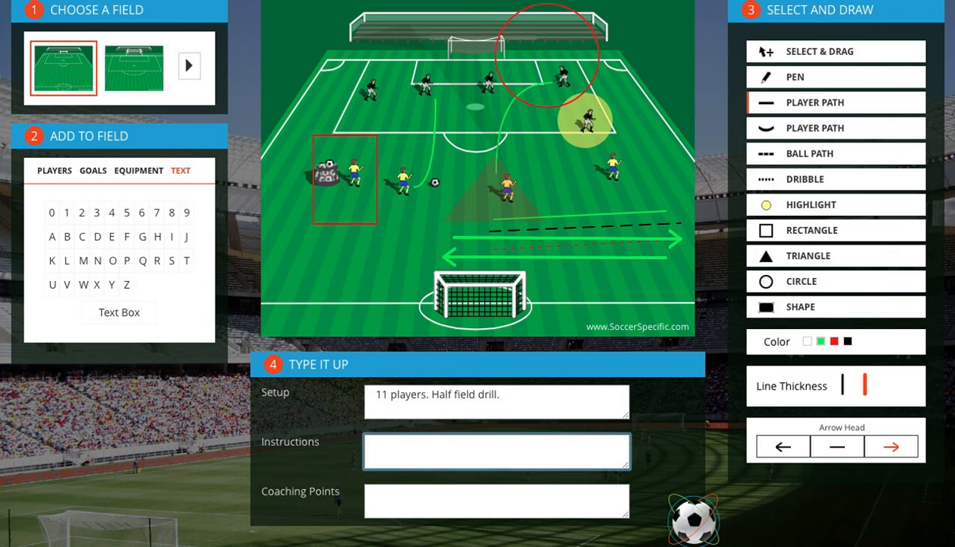
pyautogui.write('Player A passes to B.')
pyautogui.press('Tab')
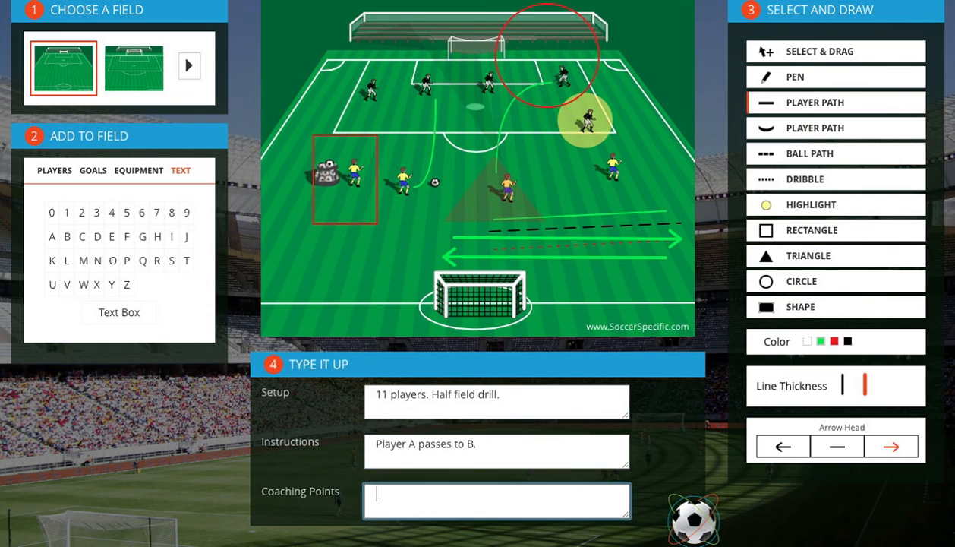
# Enter "Pass the ball." as the coaching points and save the drill
pyautogui.write('Pass the ball.')
pyautogui.scroll(1, 635, 374)
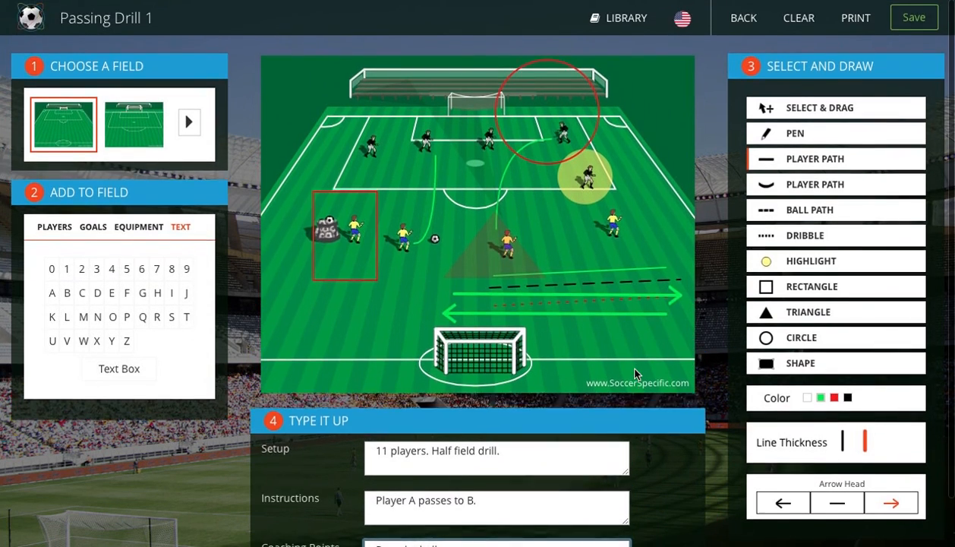
pyautogui.click(911, 18)
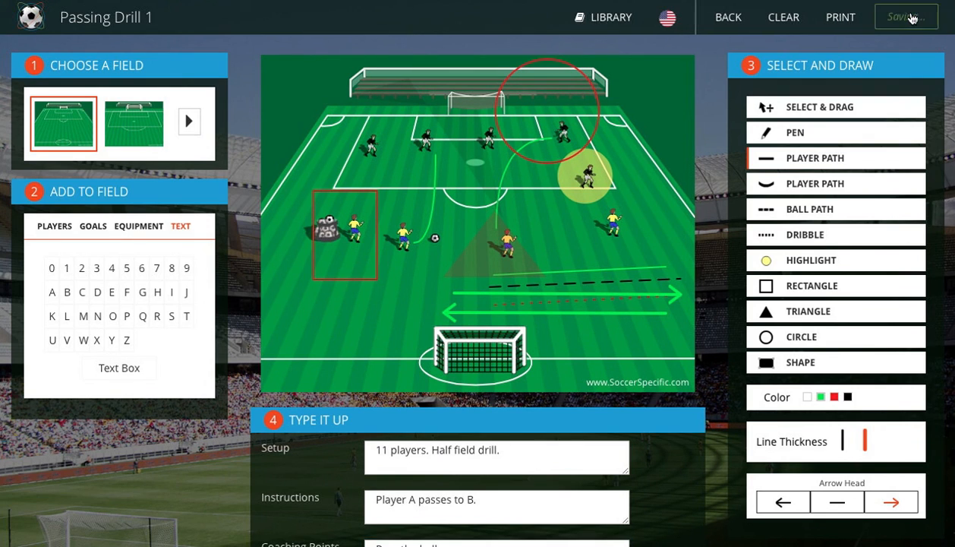